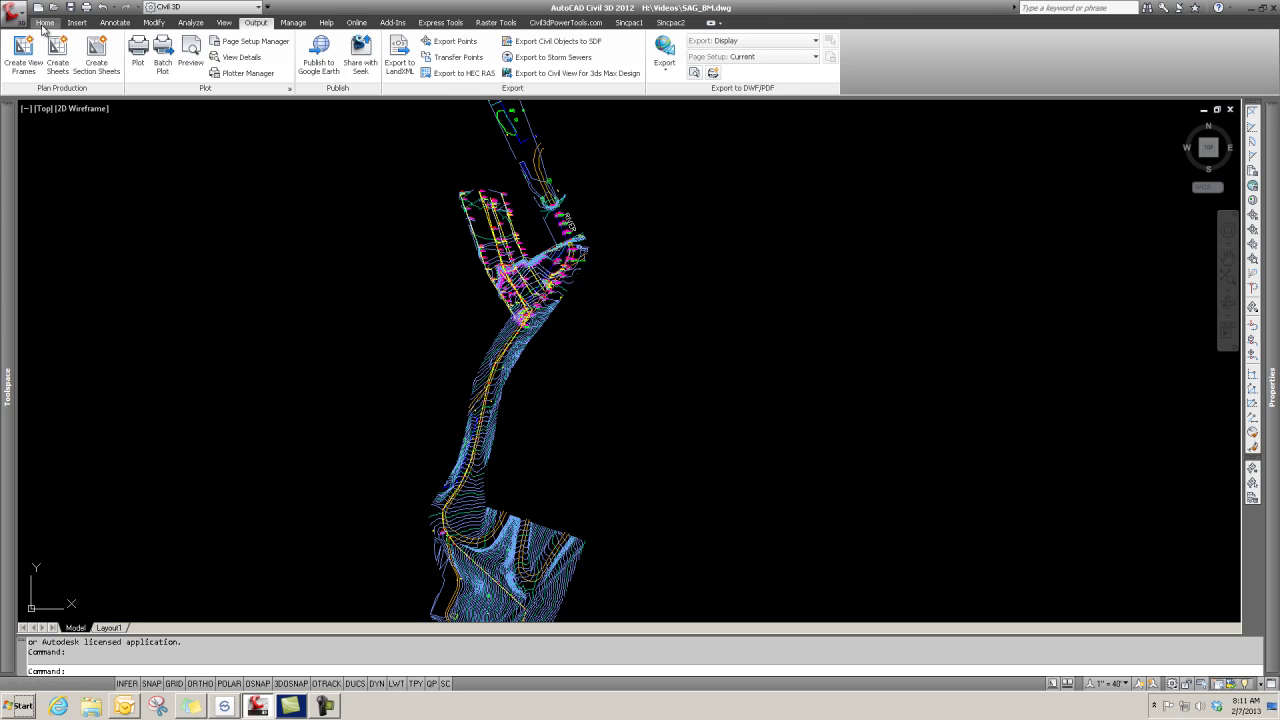
Step: Launch Create View Frames from the Output tab's Plan Production panel
click(45, 22)
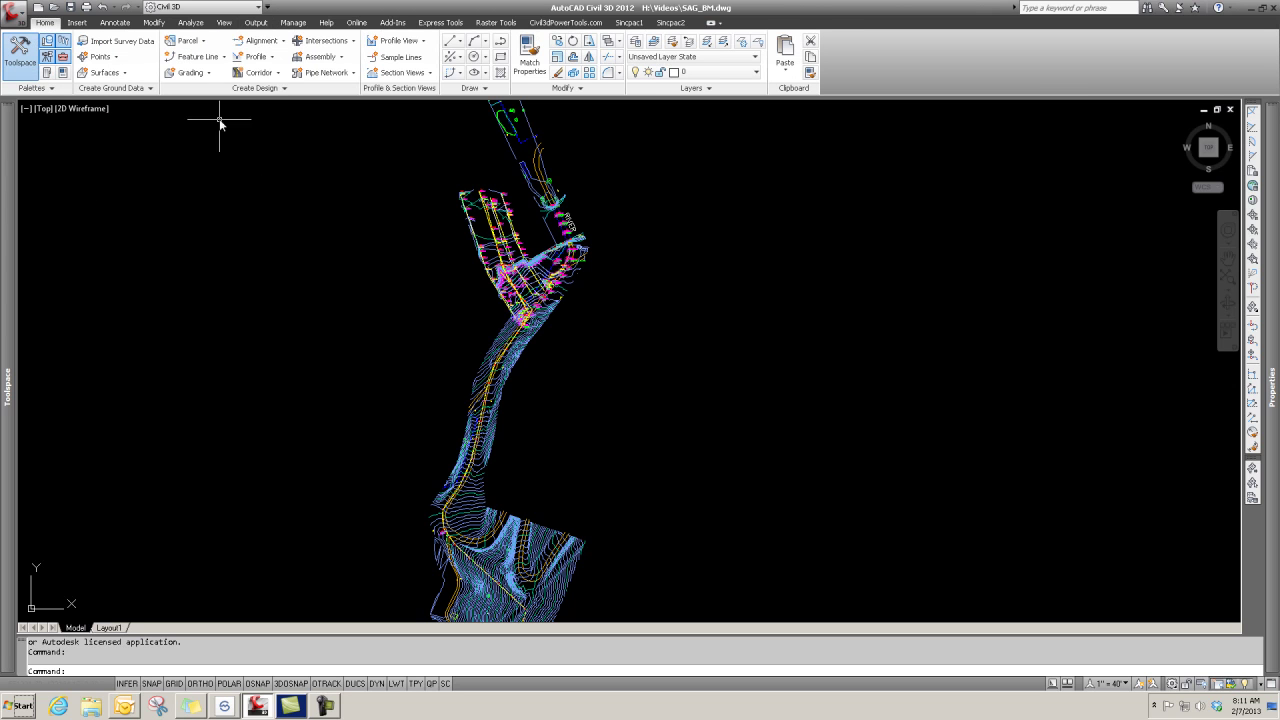
click(257, 23)
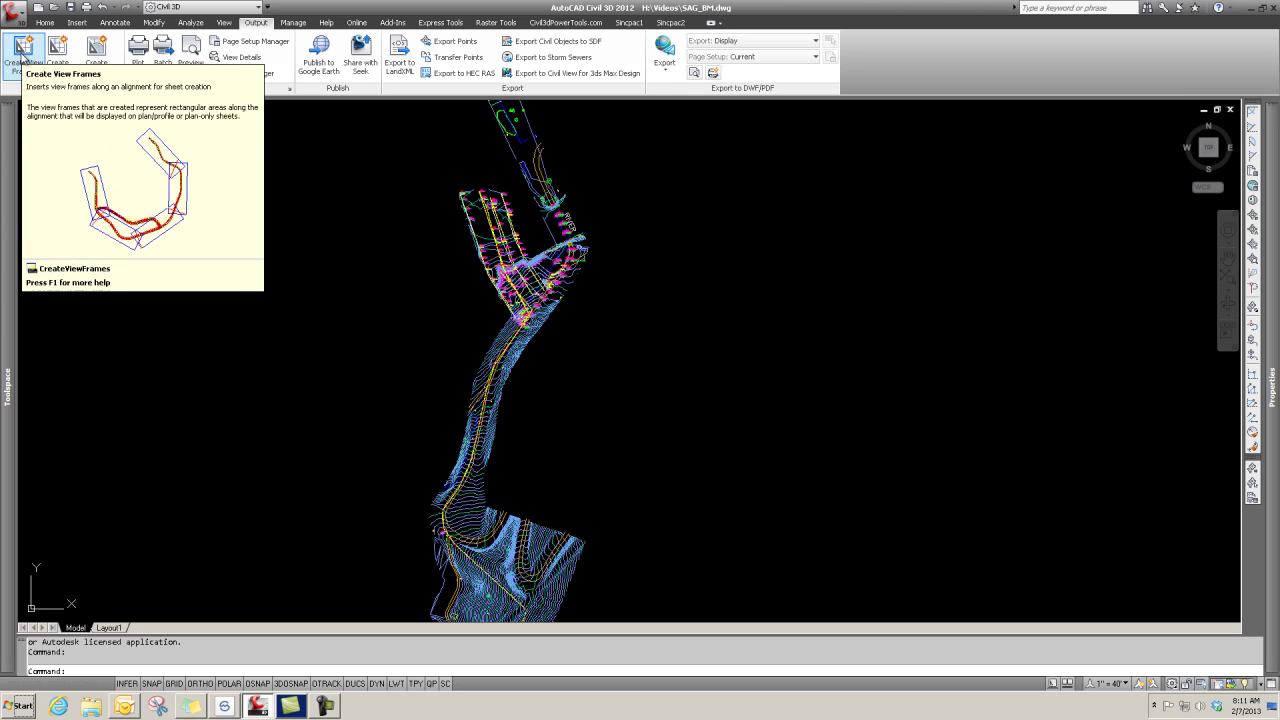
click(22, 58)
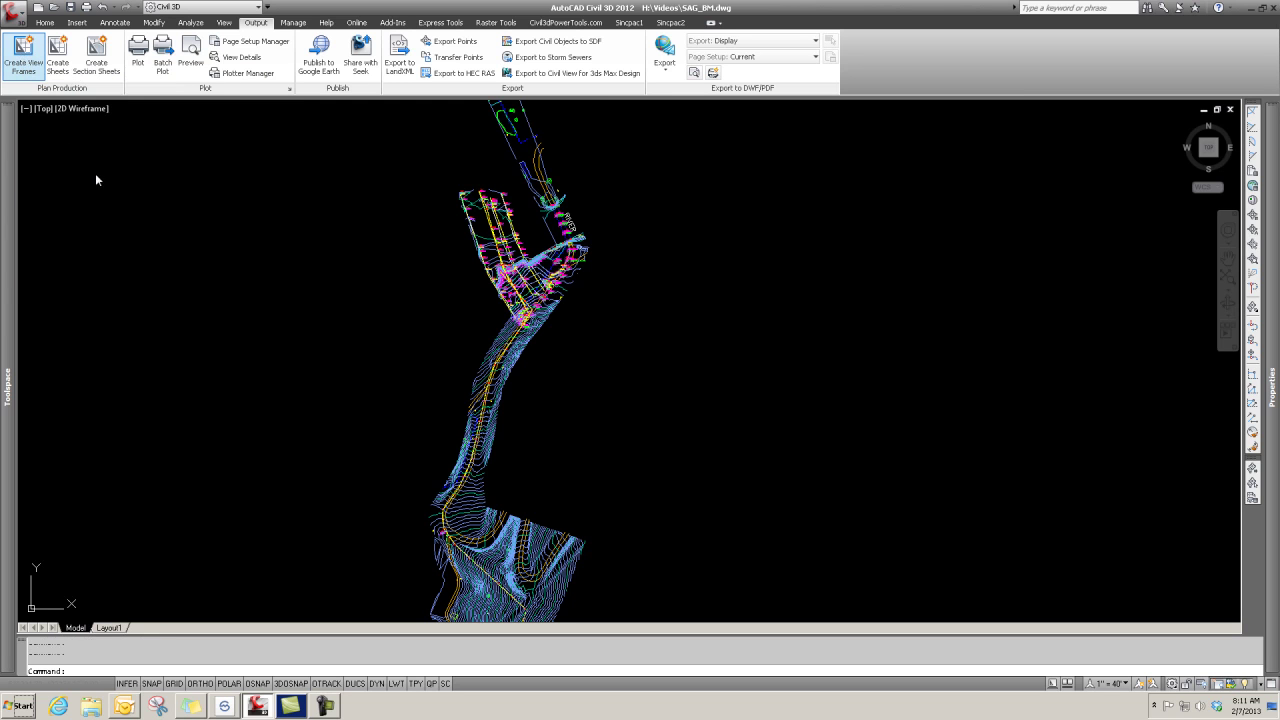
Step: Set the view frames to follow WM-Main, keeping the automatic 1+00.00' to 204+23.45' range
click(27, 76)
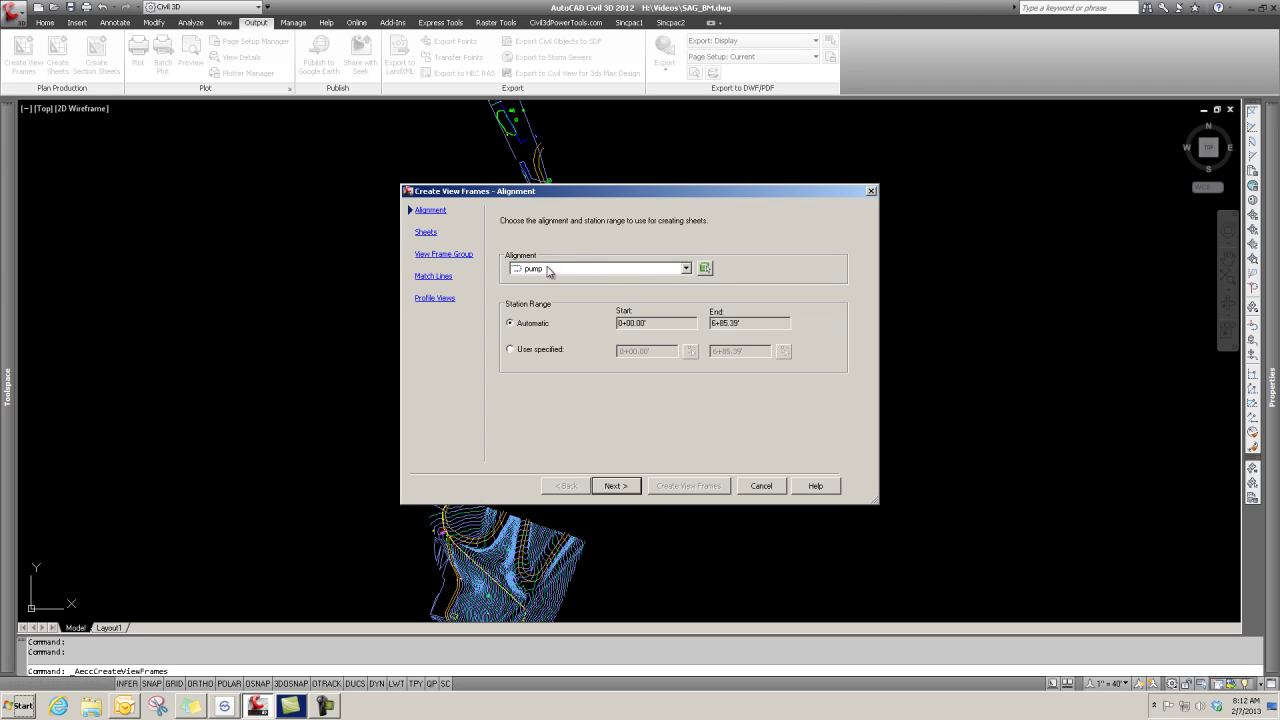
click(686, 269)
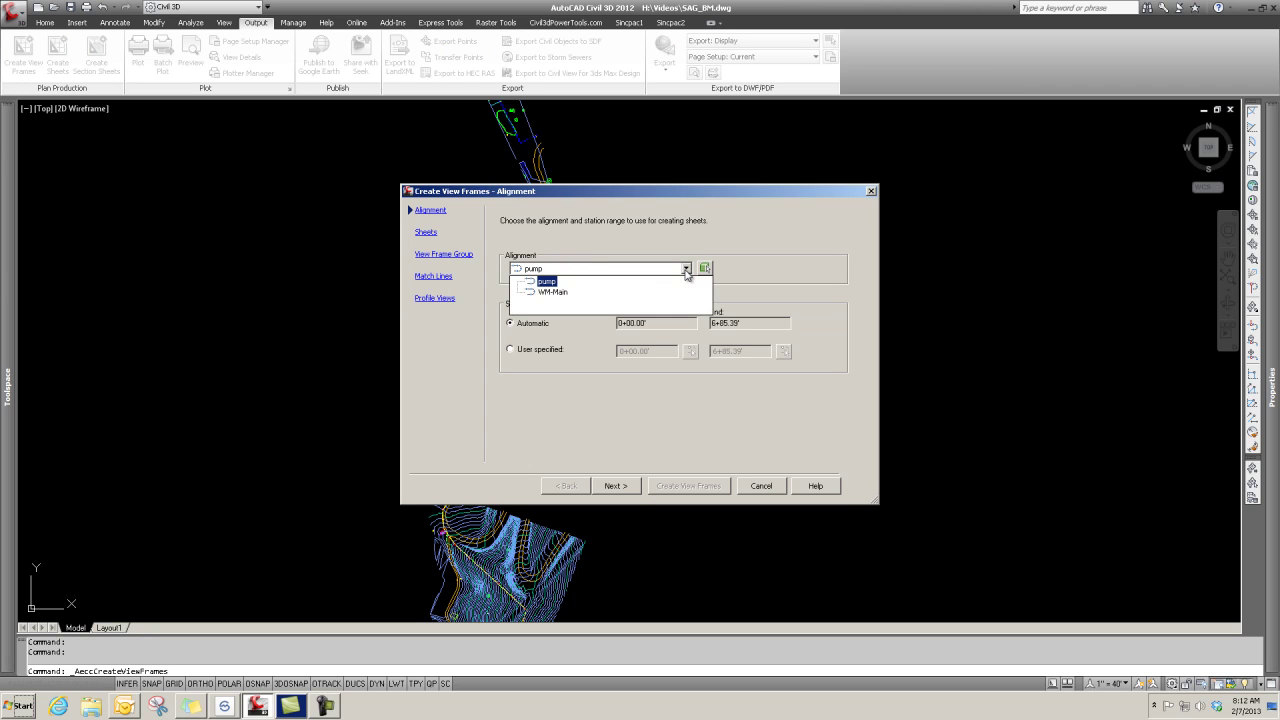
click(553, 292)
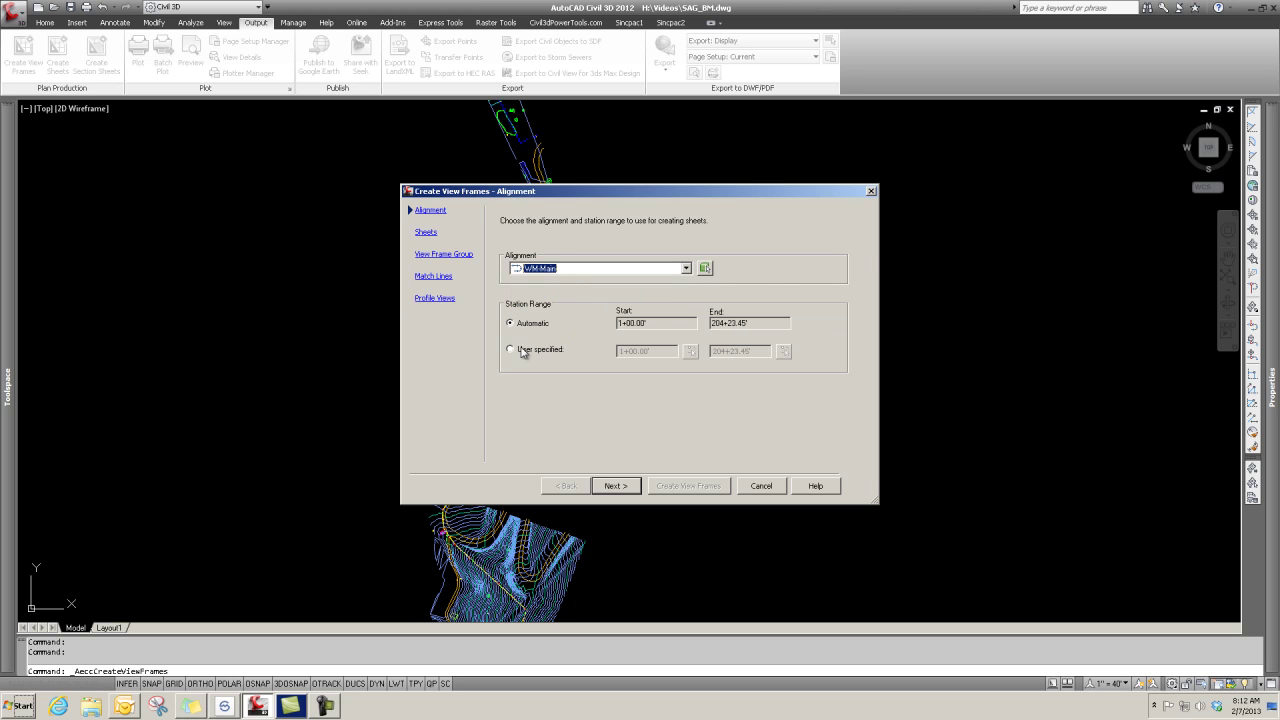
Step: Advance to the Sheets page and start replacing the 2012SGM-C3D-Eng.dwt sheet template
click(618, 486)
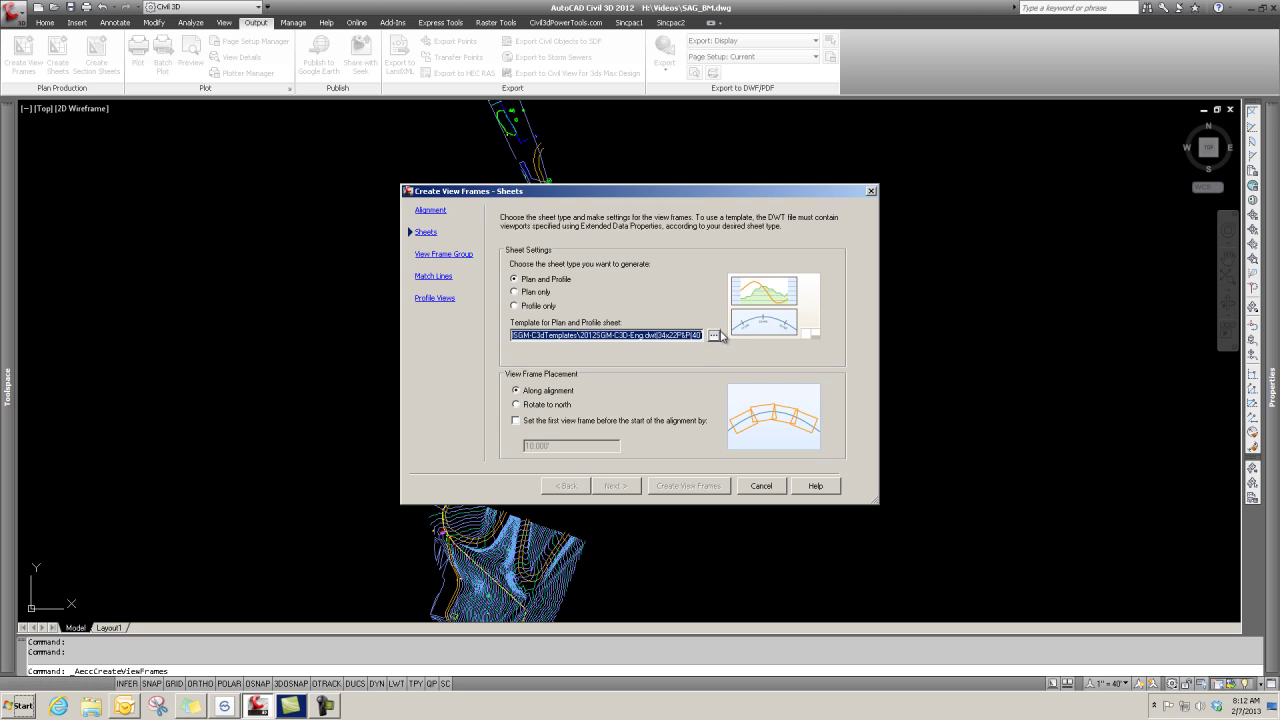
click(714, 335)
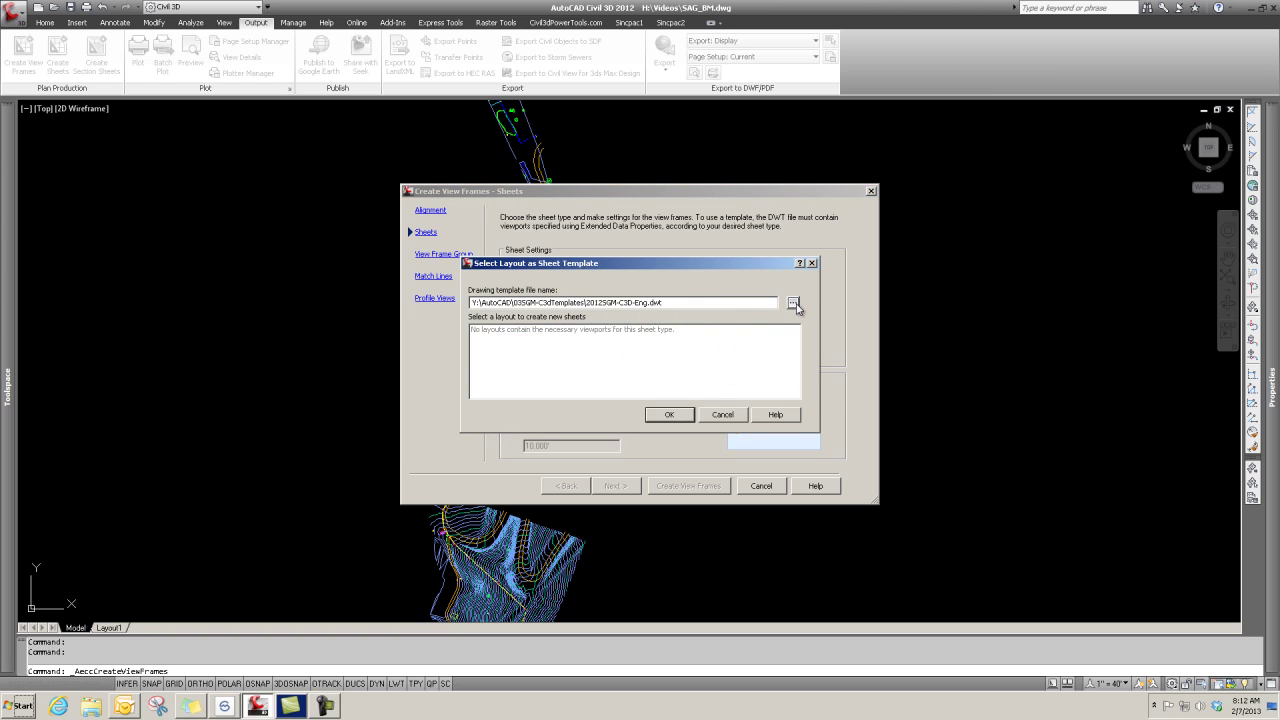
Step: Use the 36x24P&P20 layout from 2012SGM-C3D-Tabs.dwt as the sheet template
click(793, 303)
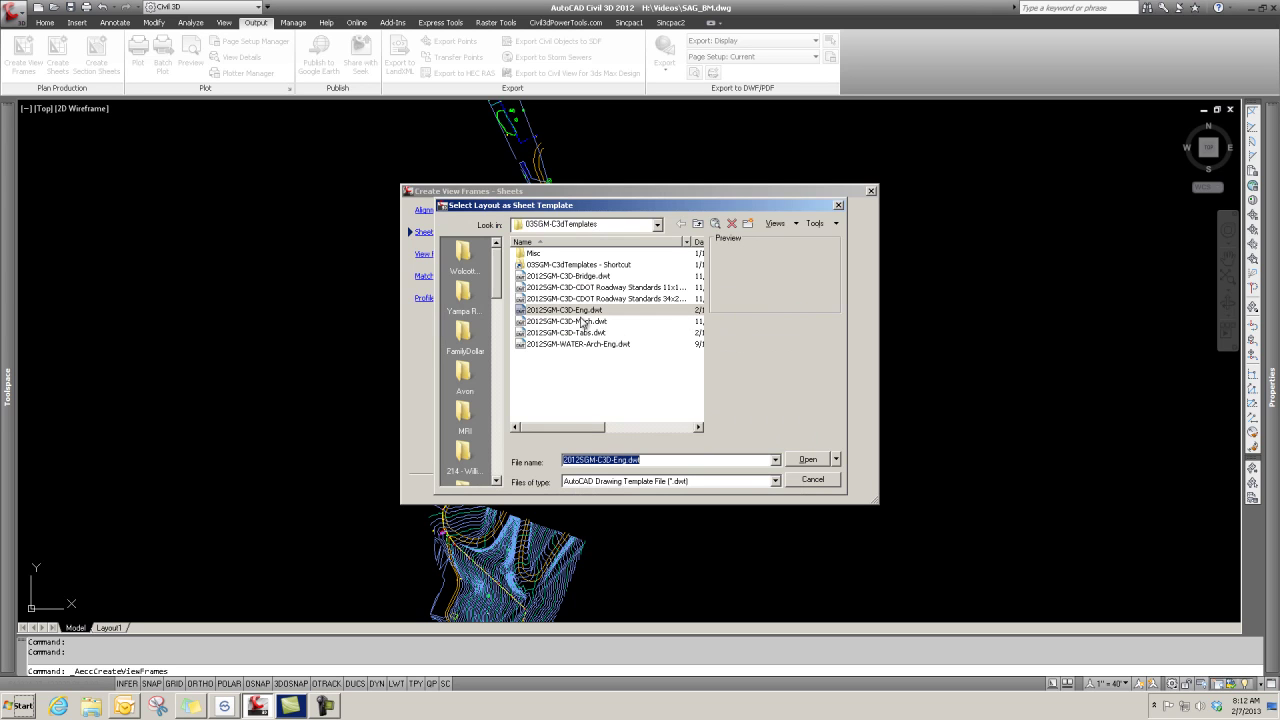
click(591, 336)
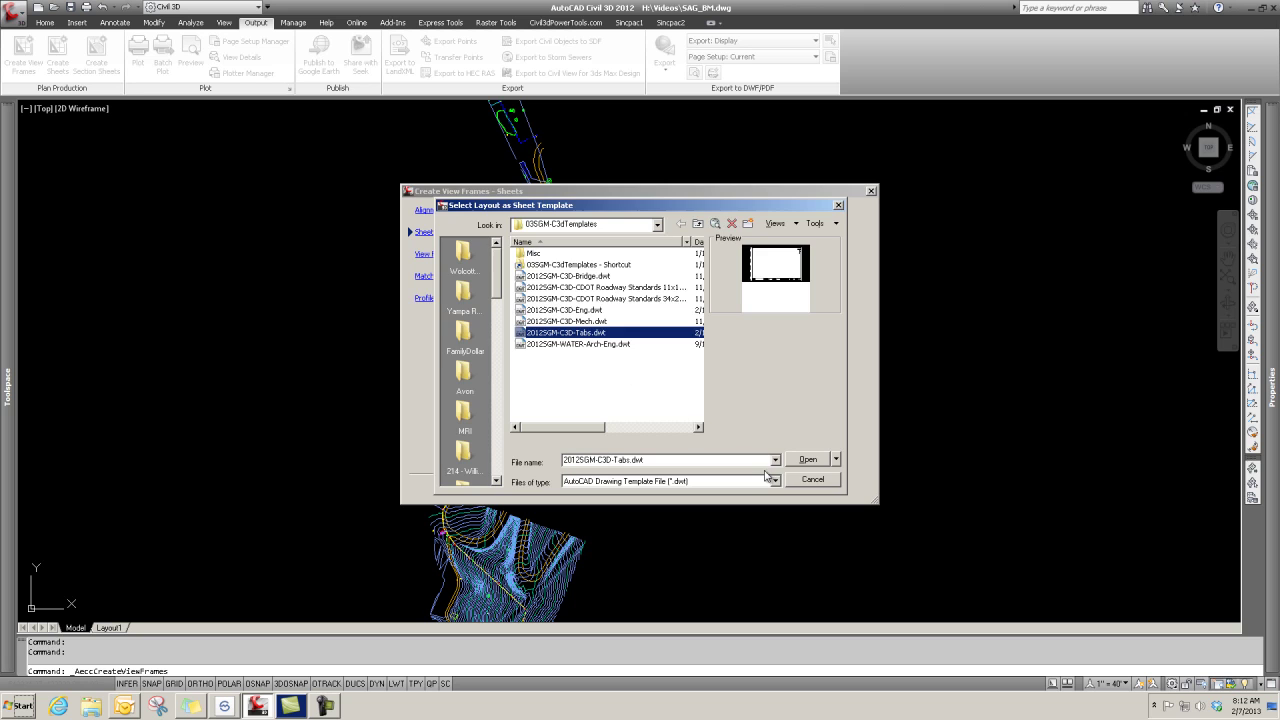
click(808, 460)
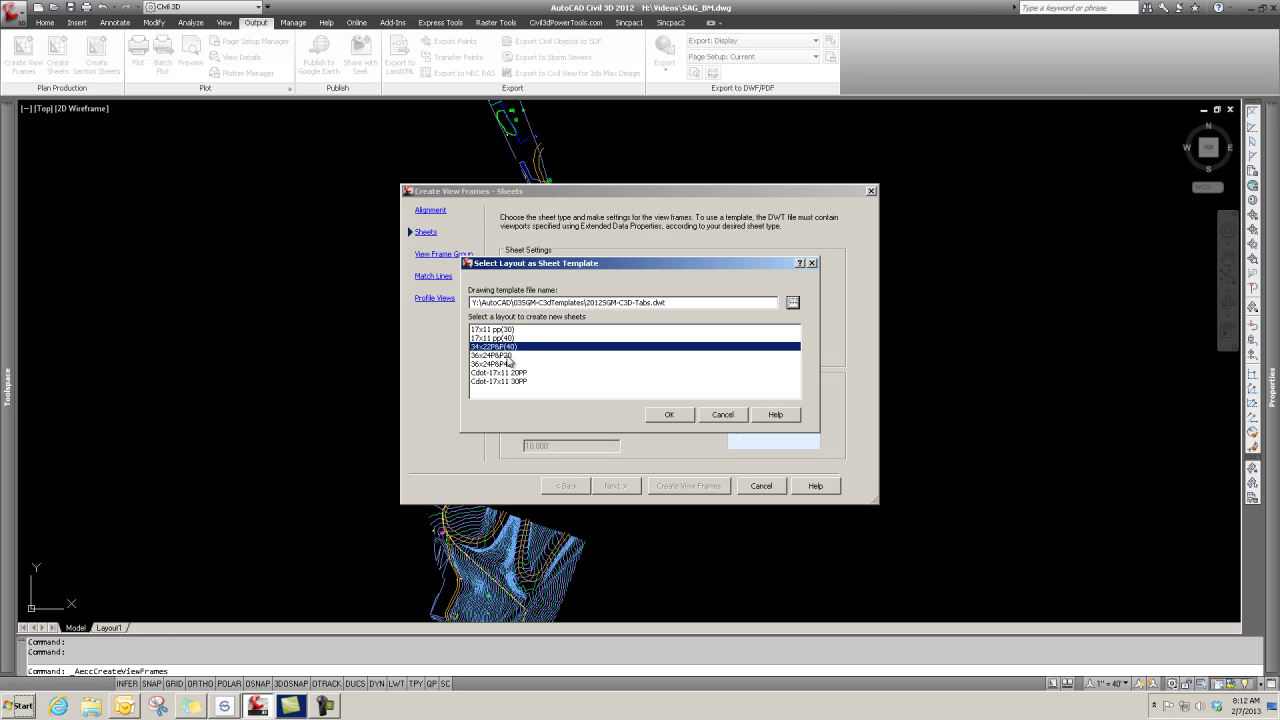
click(508, 355)
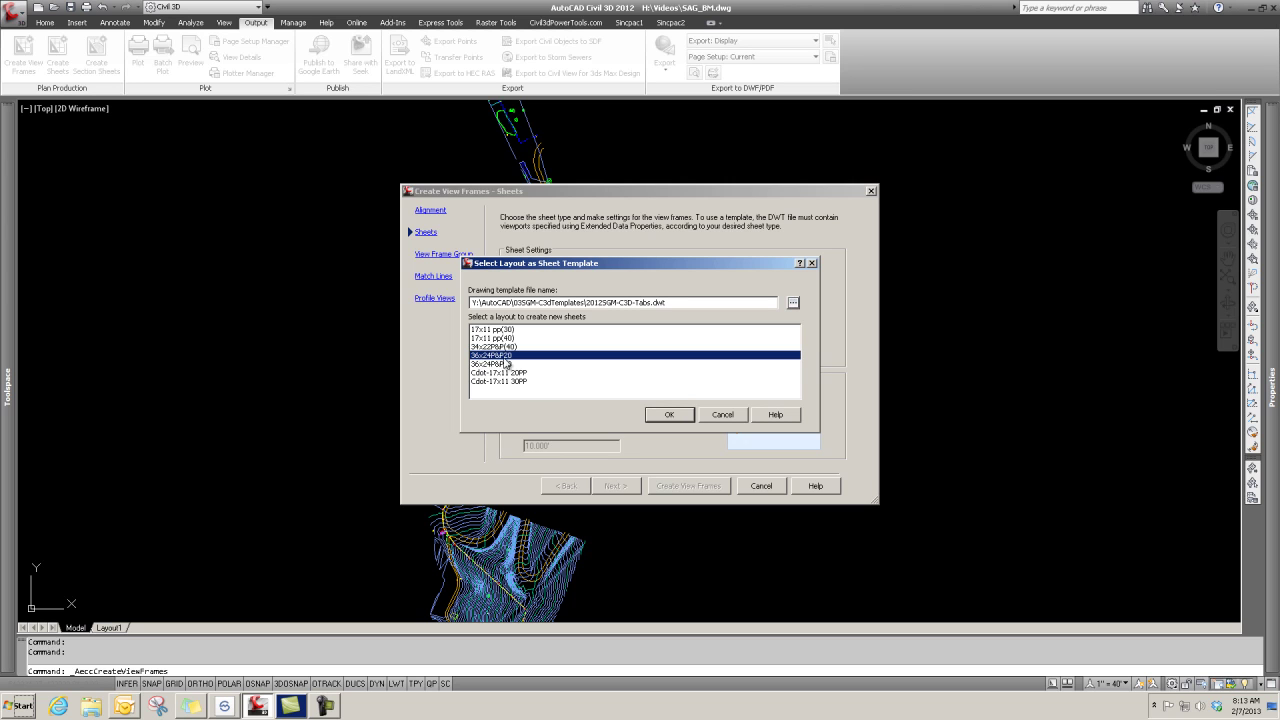
click(672, 417)
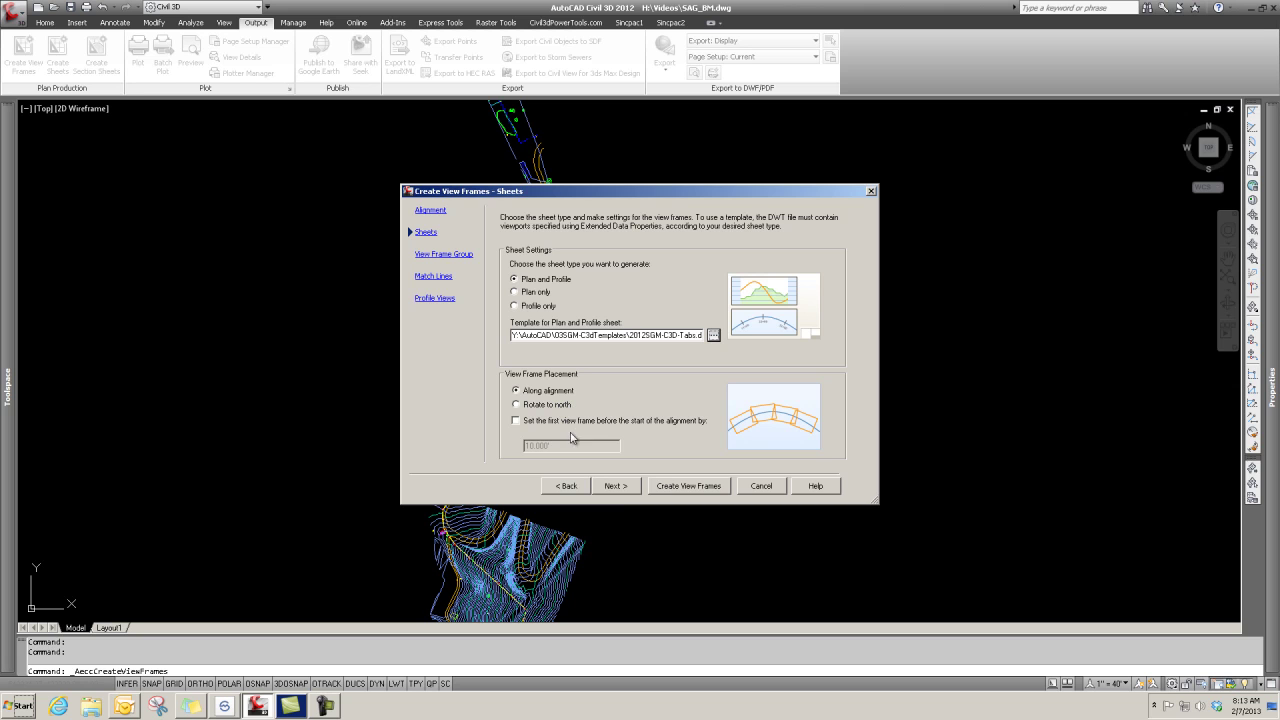
Step: Accept the plan-and-profile sheet settings and advance to the View Frame Group page
click(617, 486)
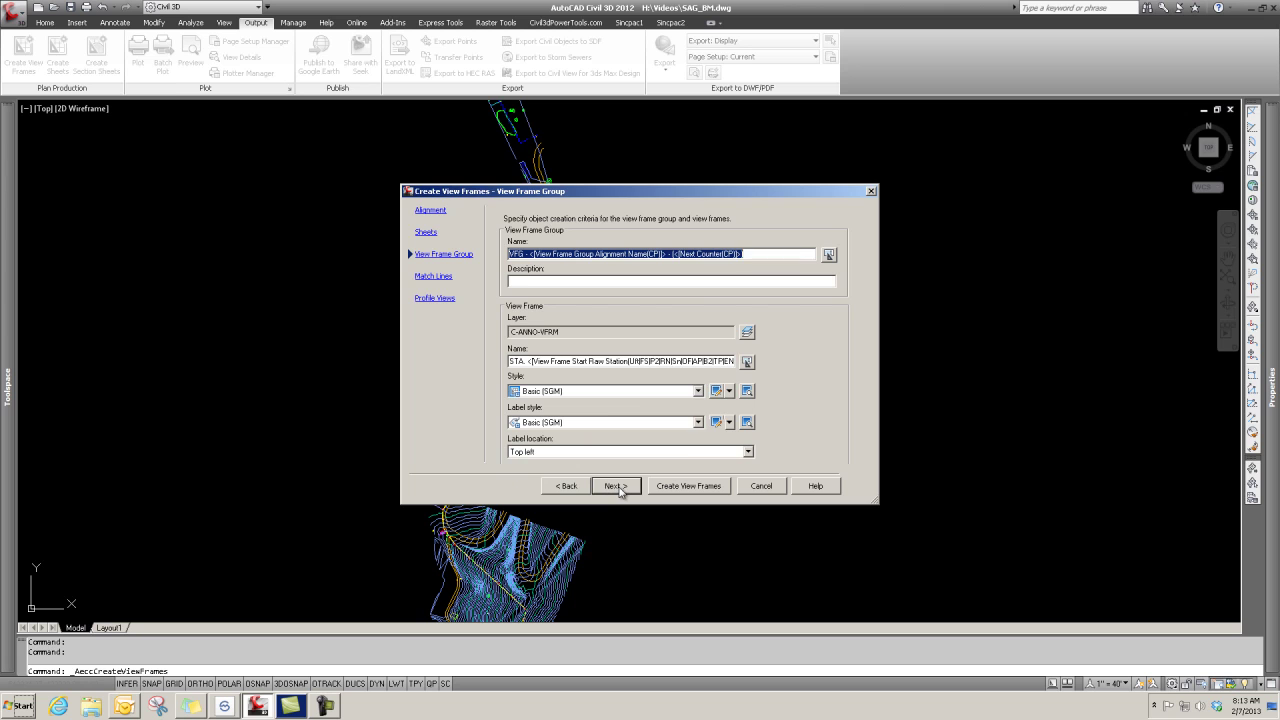
Step: Keep the C-ANNO-VFRM layer and Basic (SGM) view frame styles, advancing to Match Lines
click(616, 486)
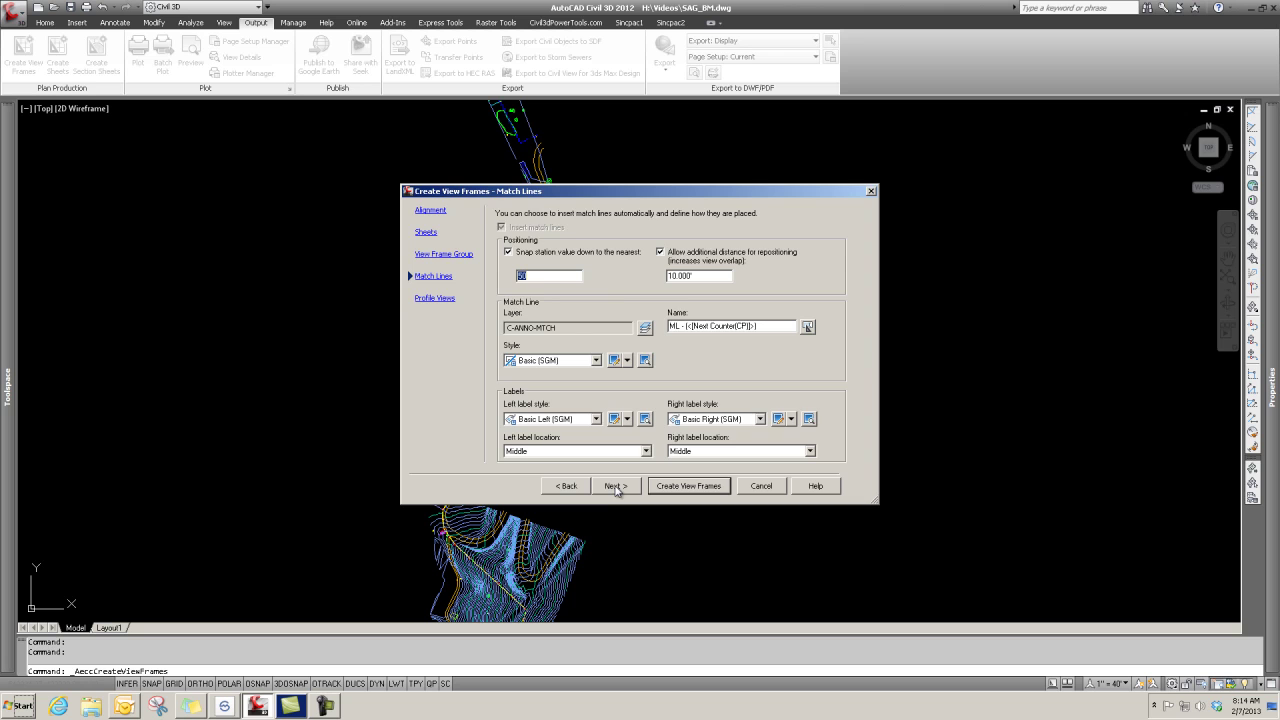
Step: Keep match line defaults and review the EG-FG Elevations and Stations band set unchanged
click(616, 487)
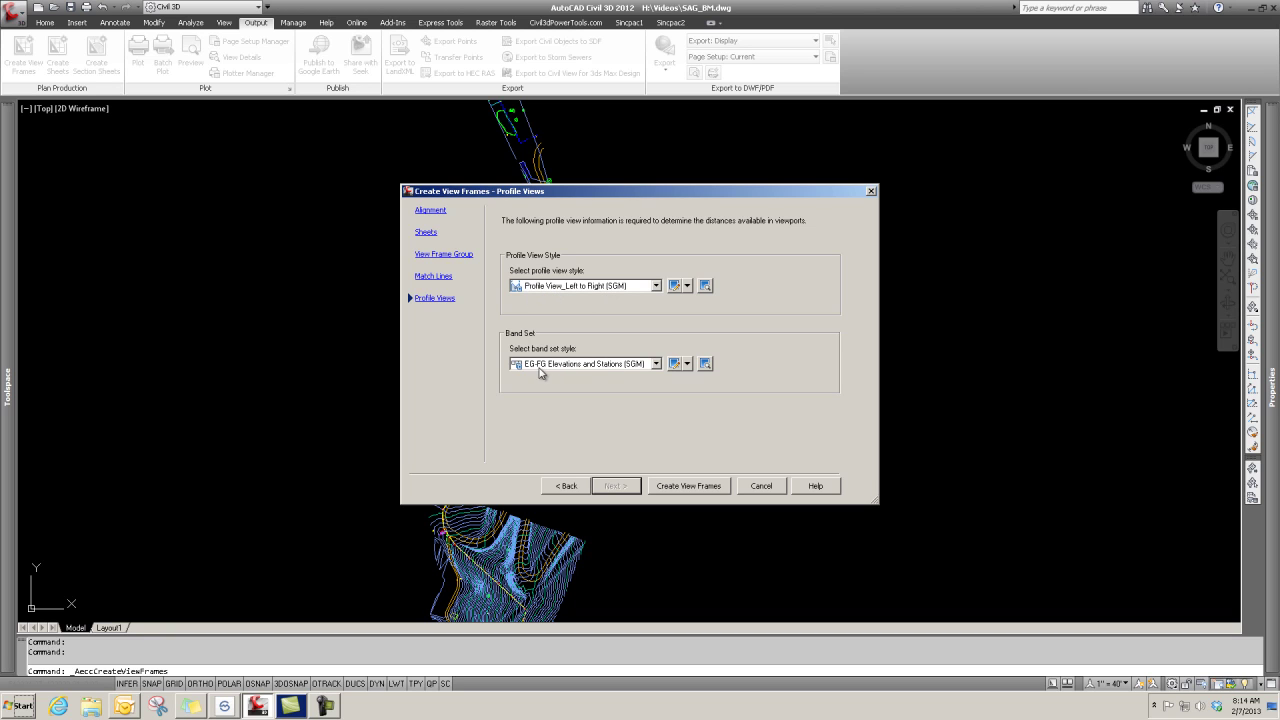
click(657, 365)
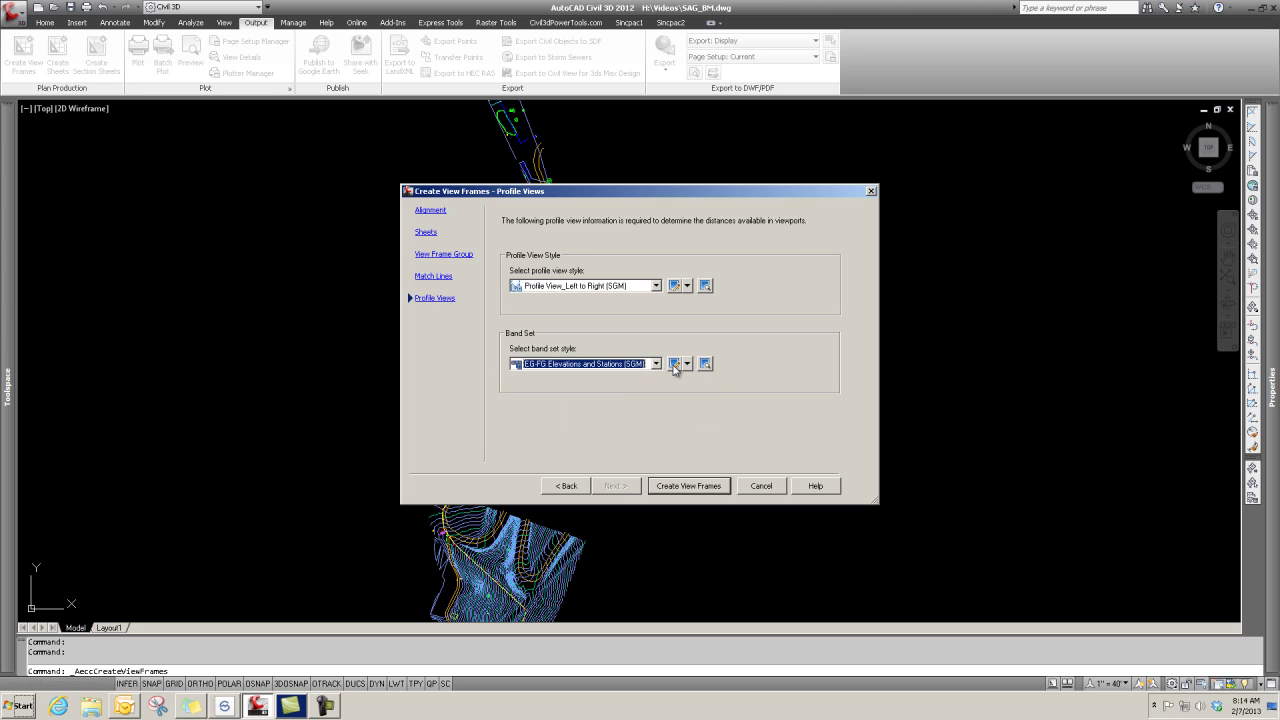
click(674, 365)
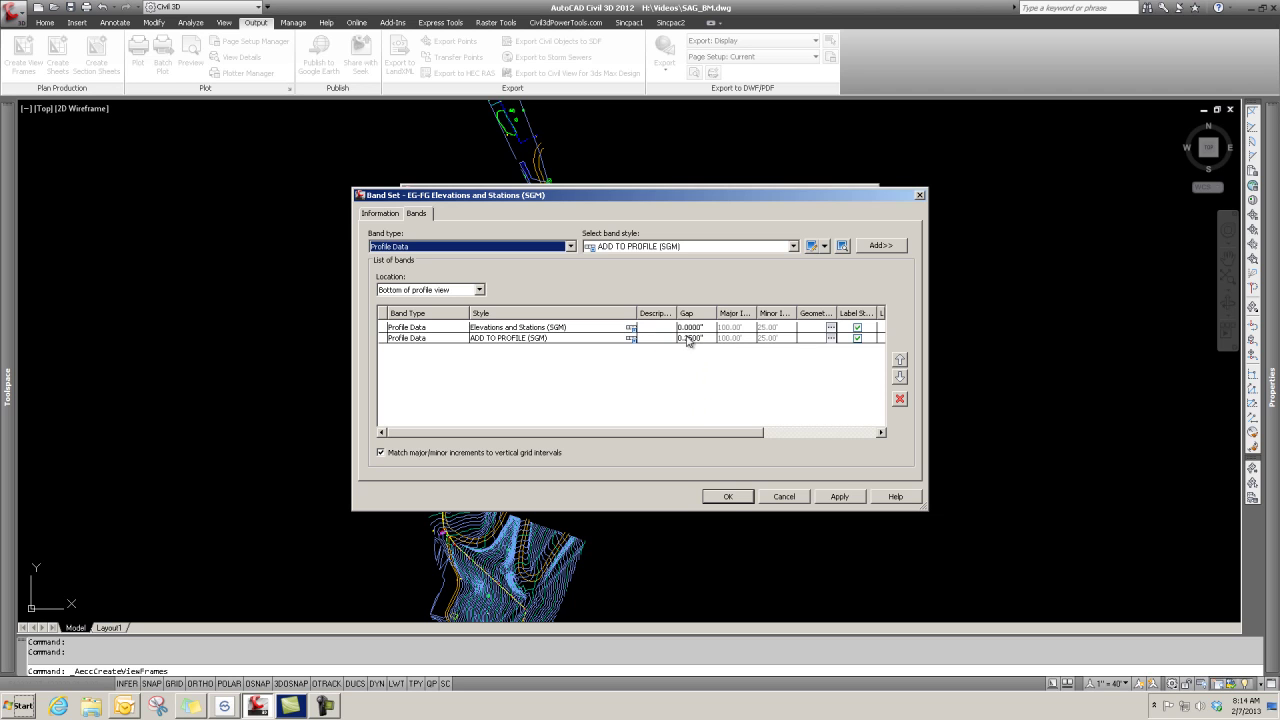
click(729, 497)
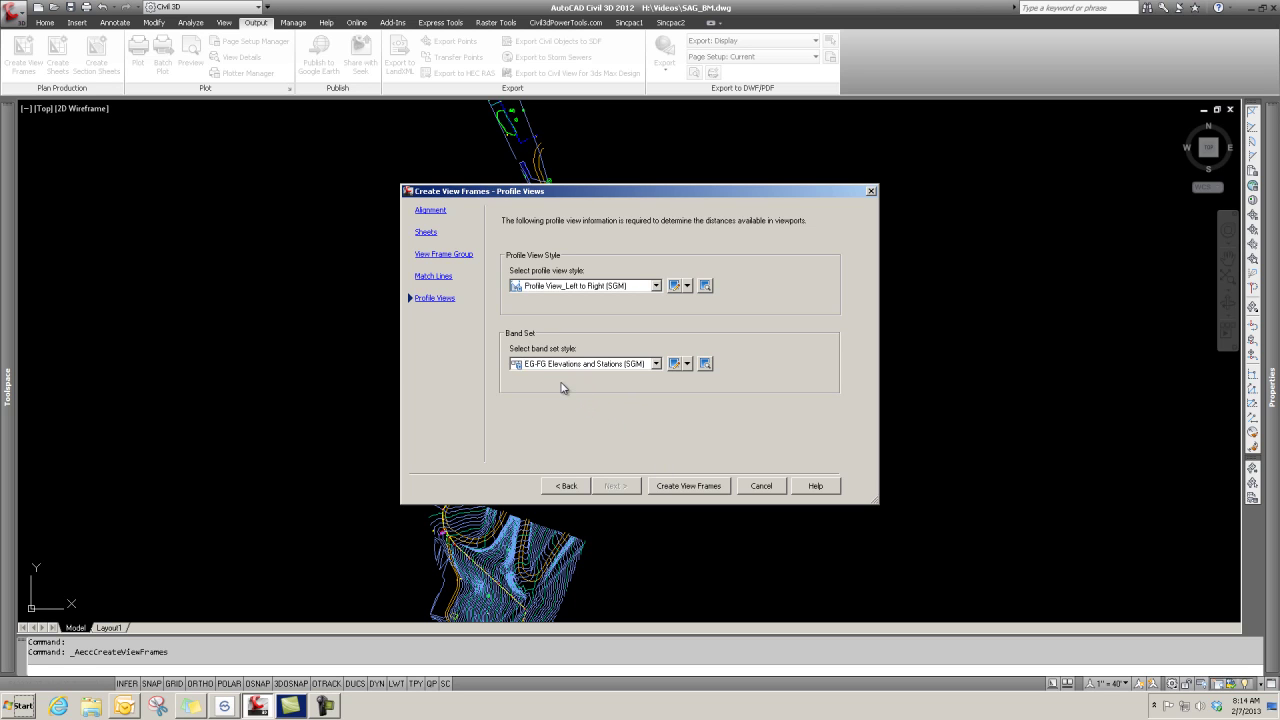
Step: Create the view frames and zoom out to see them along the corridor
click(684, 486)
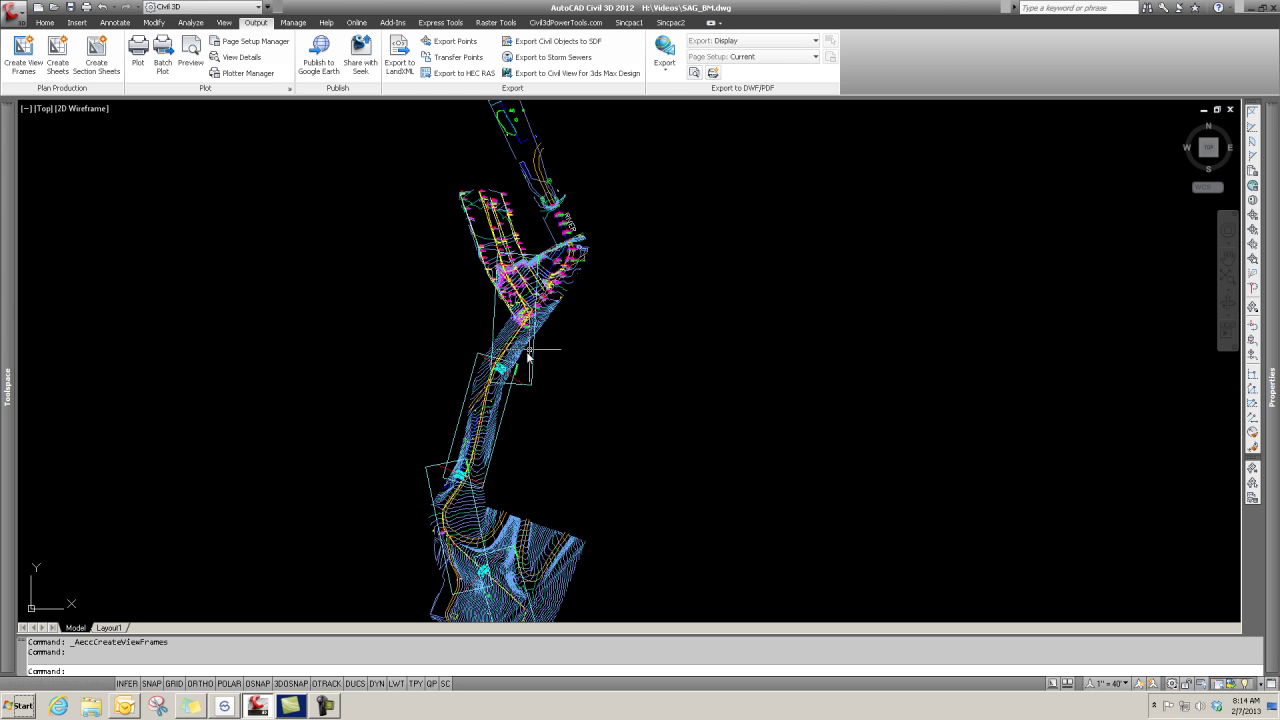
mouse_move(493, 488)
middle_down()
mouse_move(498, 446)
mouse_move(507, 452)
middle_up()
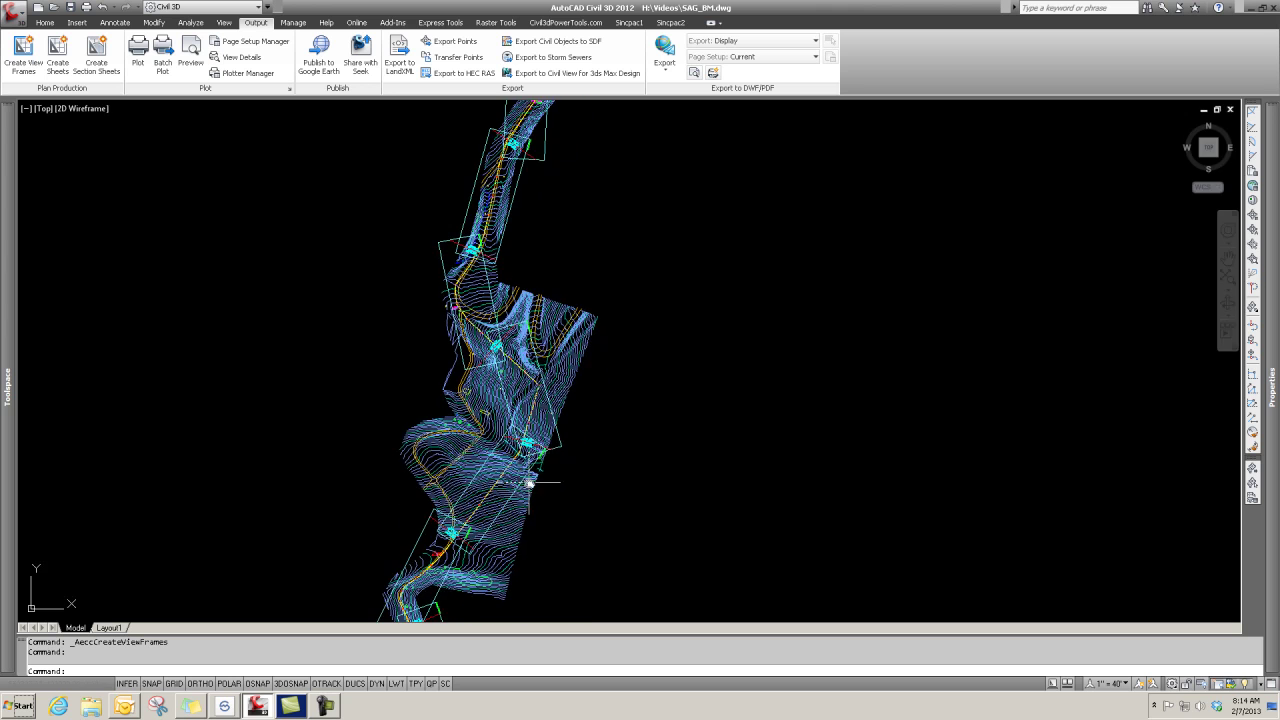
scroll(507, 452, down, 1)
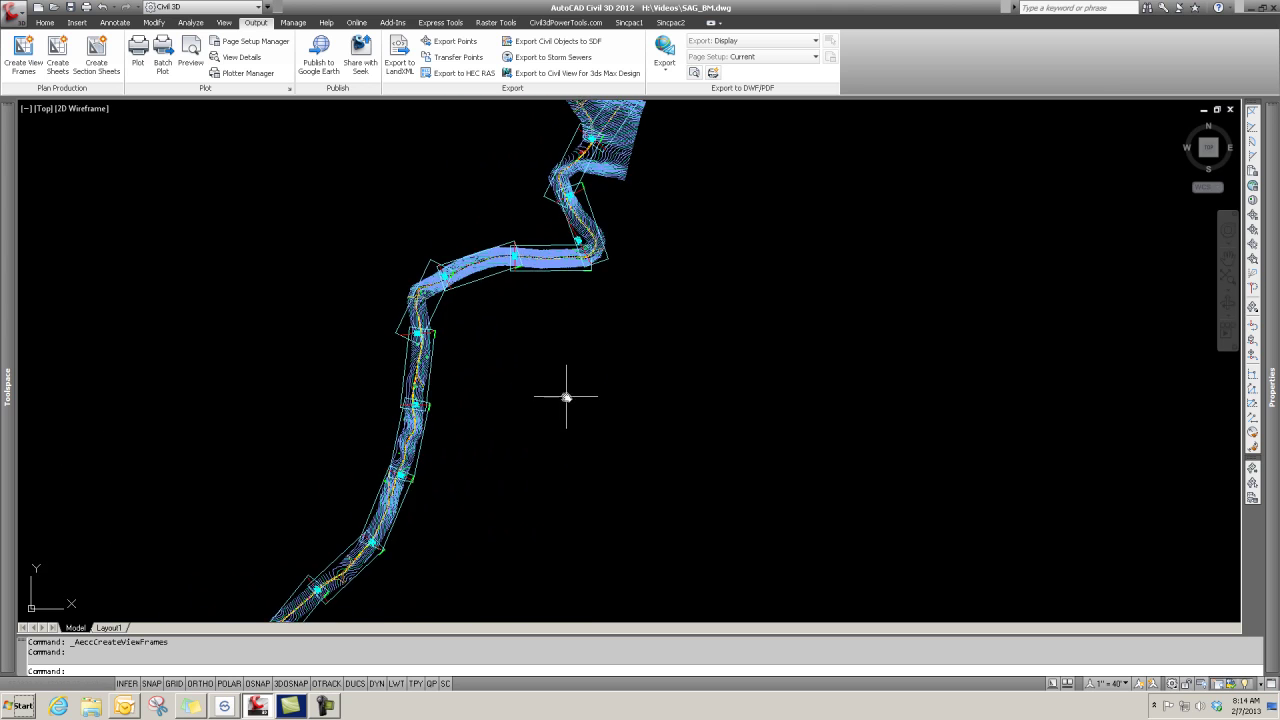
scroll(569, 394, down, 1)
scroll(546, 443, down, 1)
scroll(557, 466, down, 1)
scroll(563, 414, down, 1)
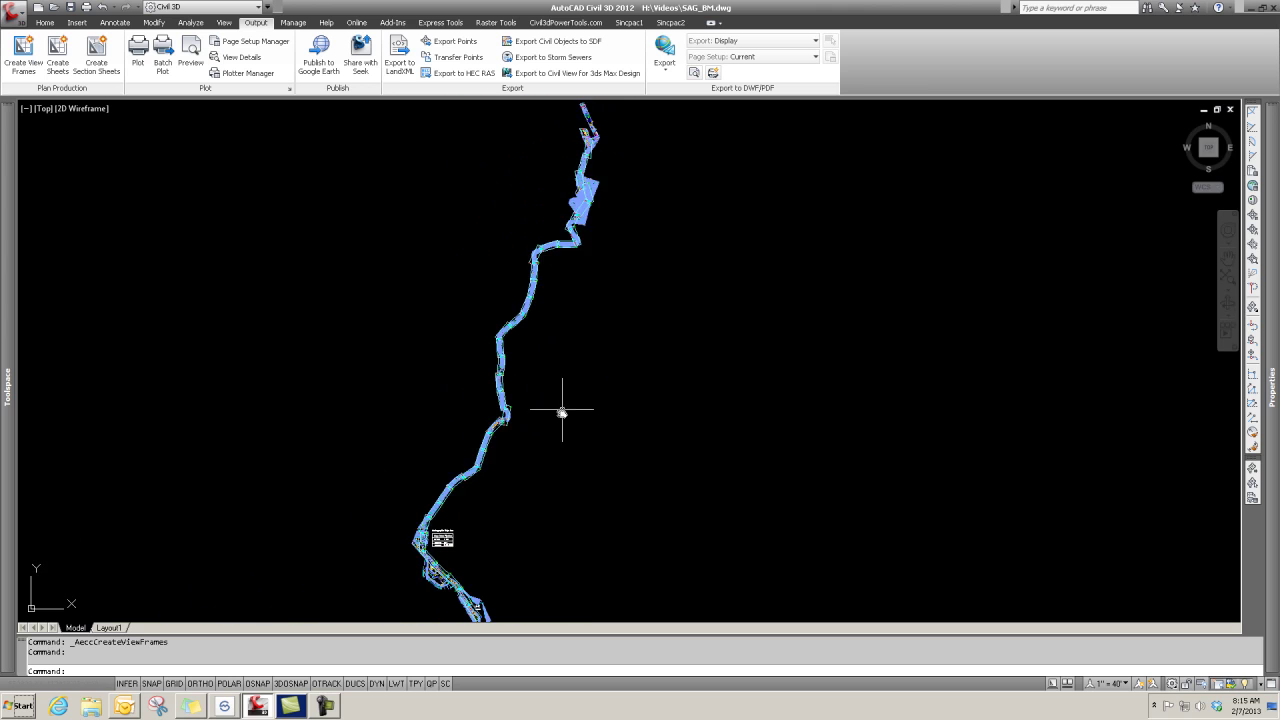
Step: Pan and zoom over the lower corridor and title block, then recentre on the frames
middle_drag(543, 323, 451, 471)
scroll(451, 471, up, 2)
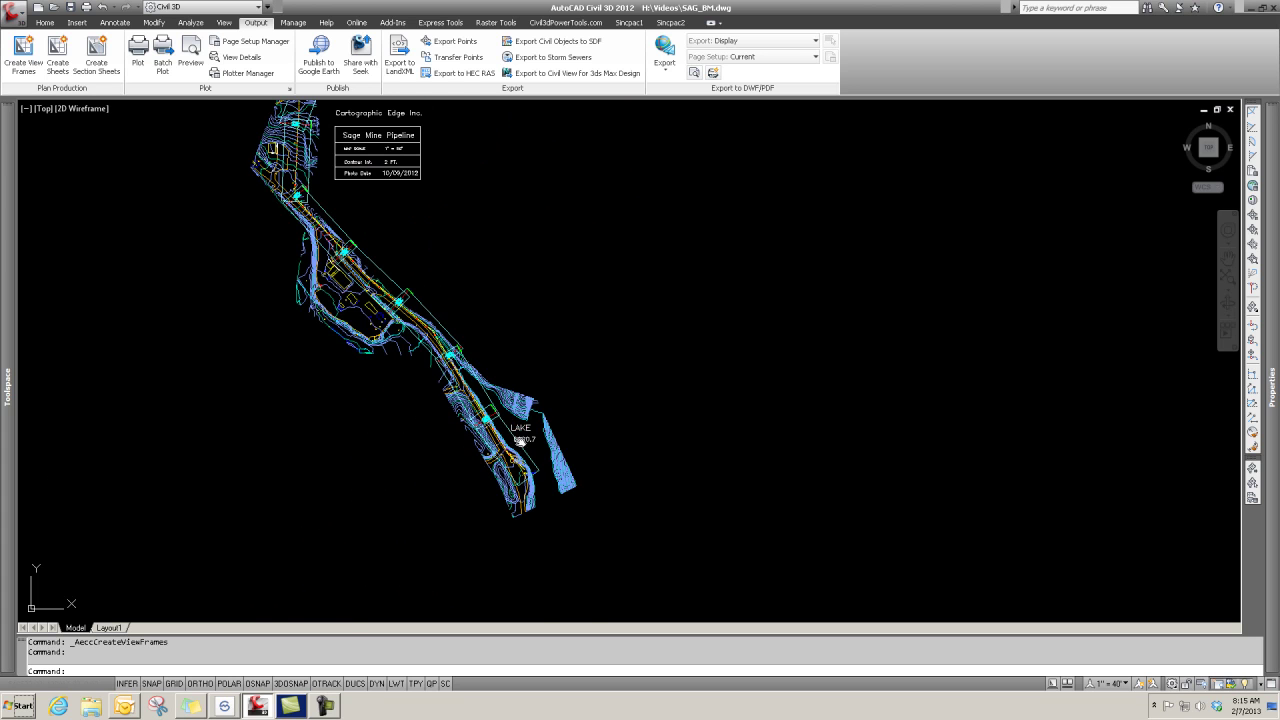
scroll(500, 438, up, 3)
scroll(501, 441, down, 1)
scroll(501, 441, down, 2)
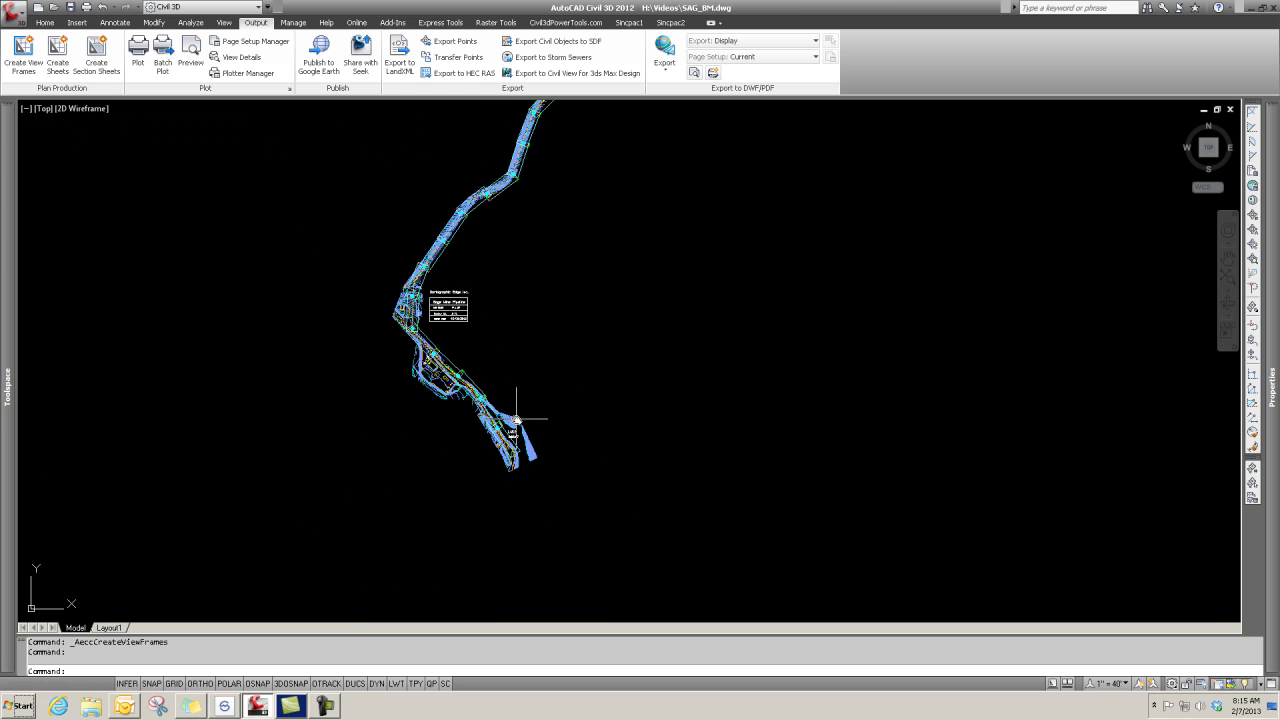
scroll(523, 420, down, 1)
scroll(557, 313, up, 1)
scroll(516, 418, up, 1)
middle_drag(516, 418, 518, 432)
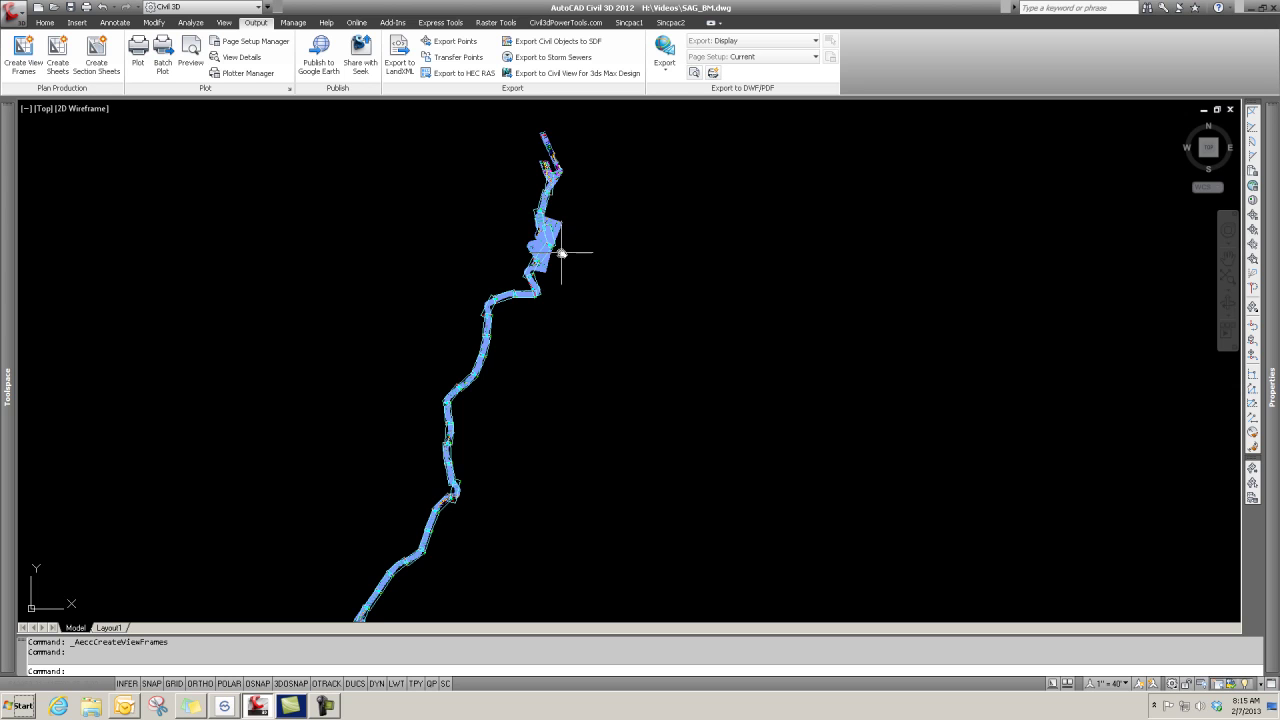
scroll(545, 315, up, 2)
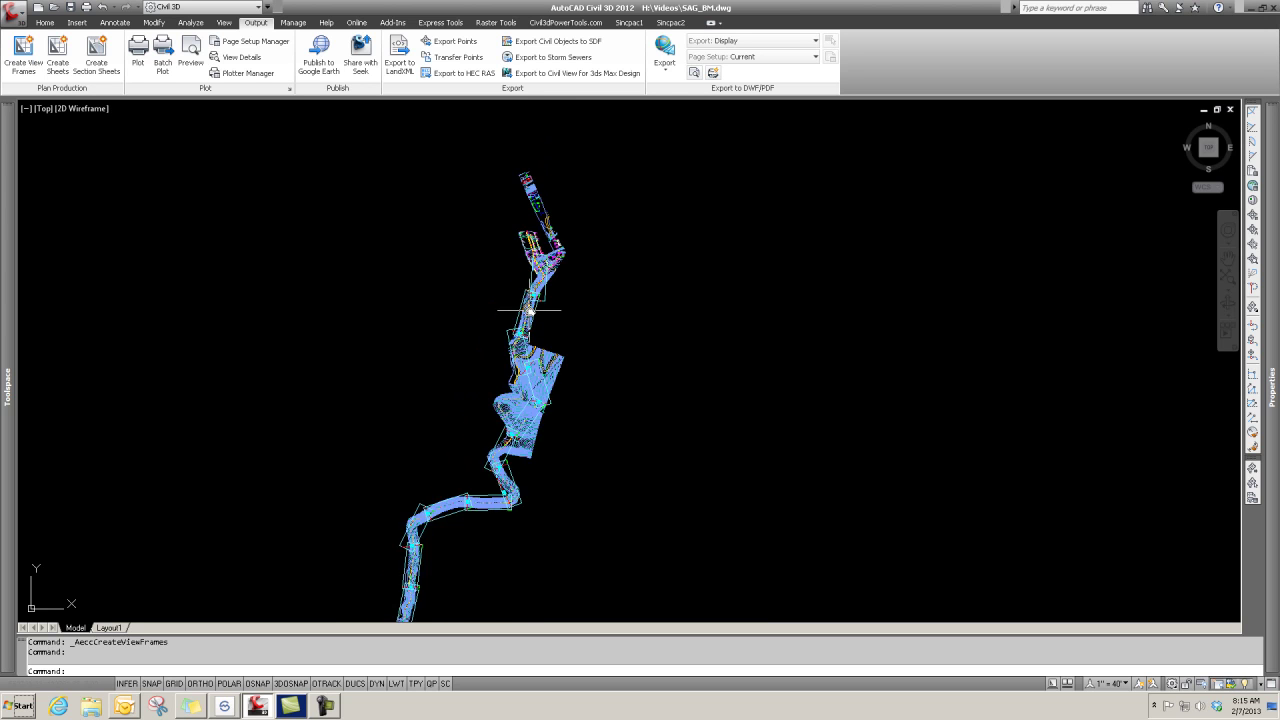
scroll(530, 311, up, 2)
scroll(530, 311, down, 1)
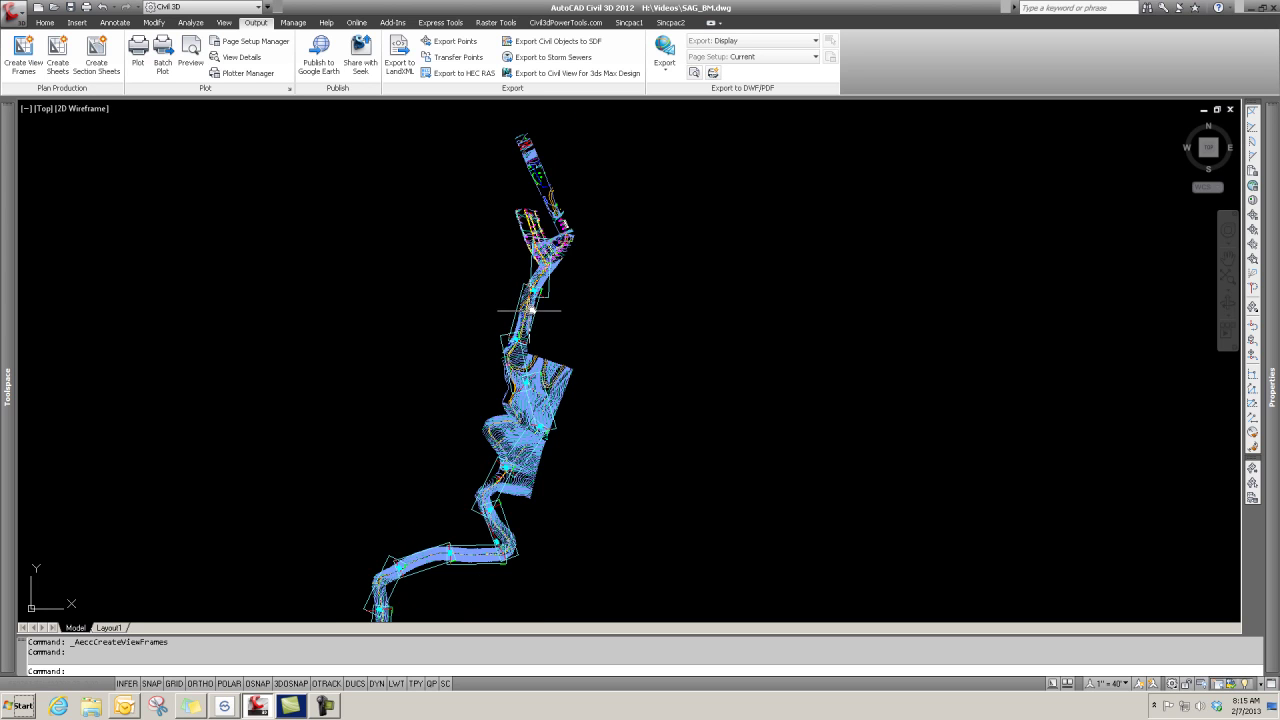